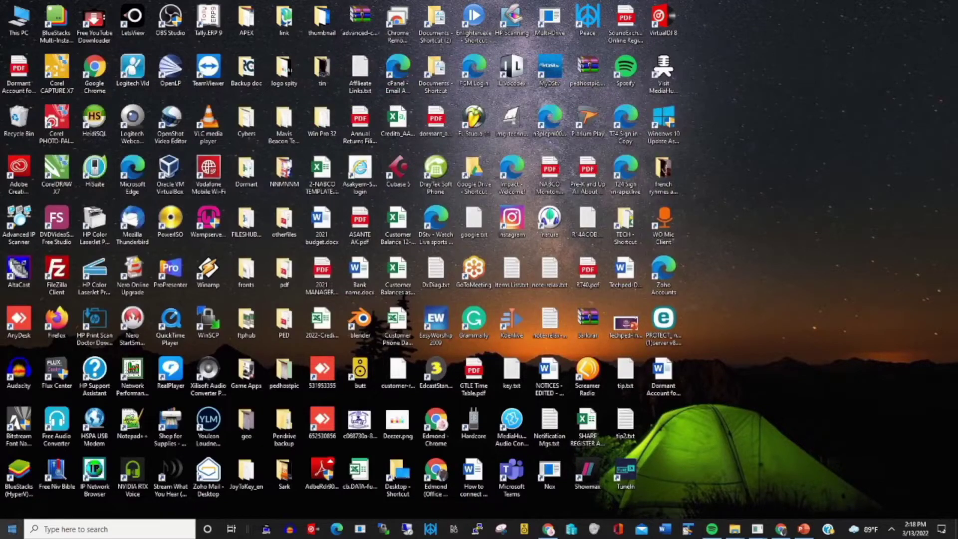
From Windows Settings, start OneDrive setup and submit the account's e-mail address
{"action": "left_click", "coordinate": [11, 533]}
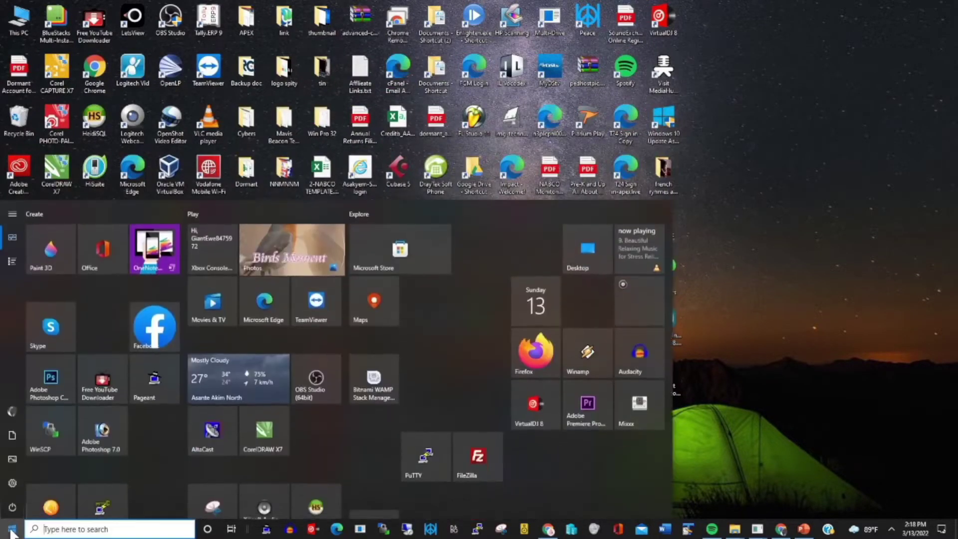
{"action": "left_click", "coordinate": [10, 484]}
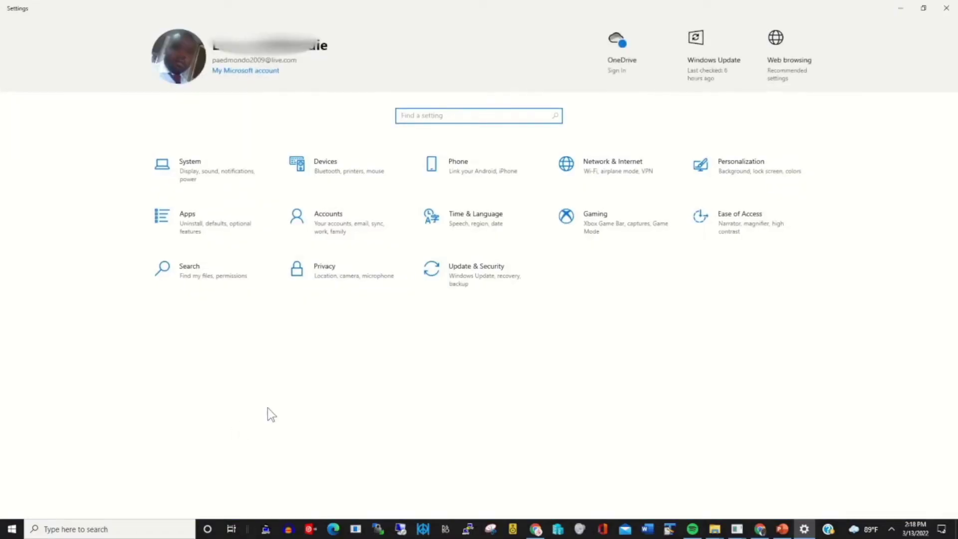
{"action": "left_click", "coordinate": [621, 42]}
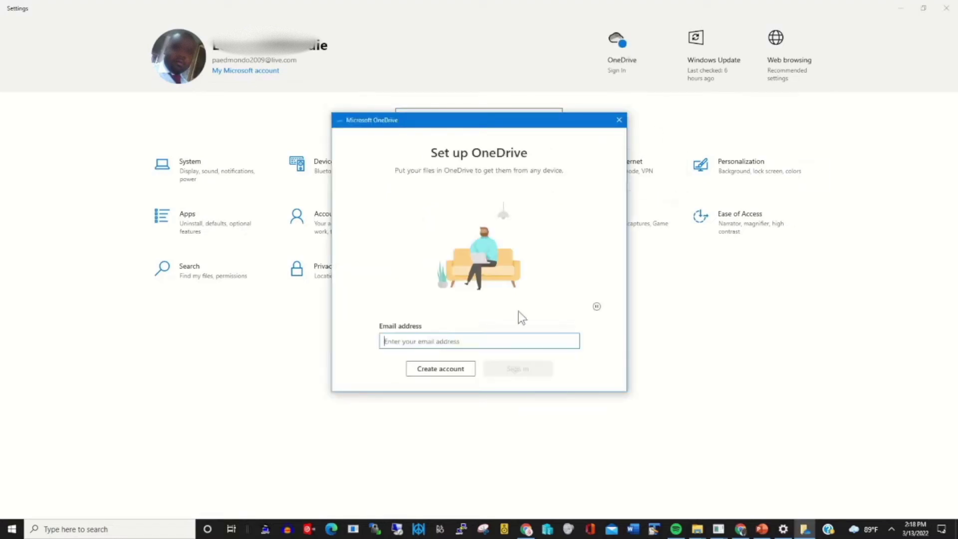
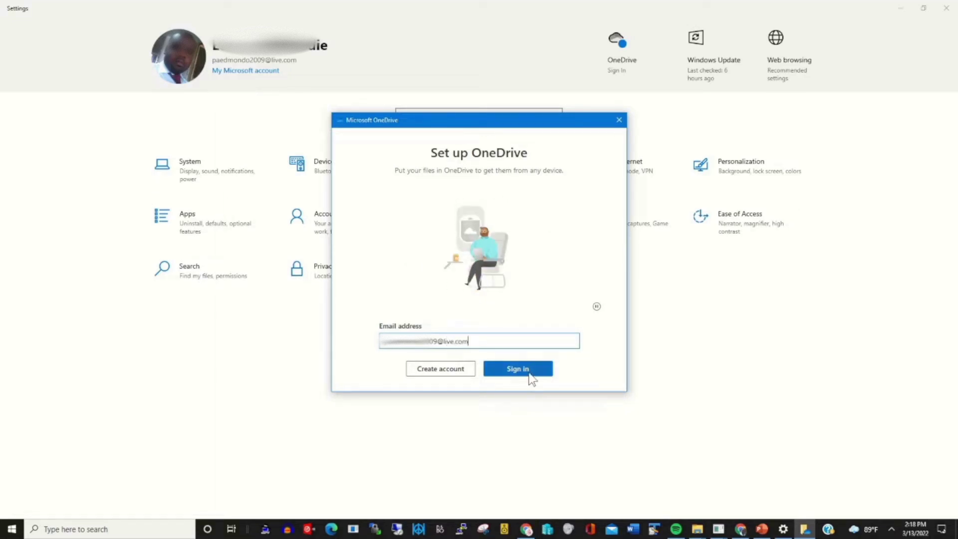
{"action": "left_click", "coordinate": [528, 374]}
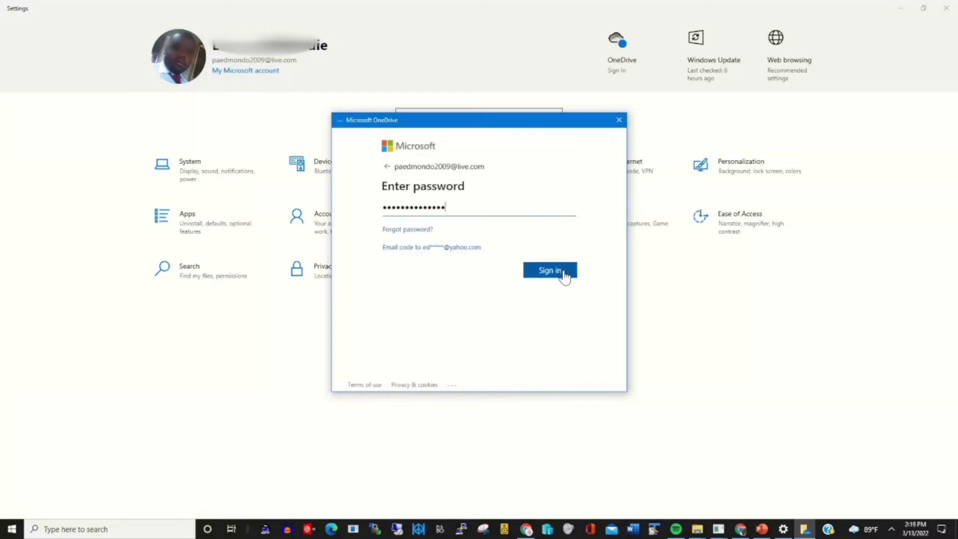
Sign in with the entered password and keep the existing OneDrive folder on this PC
{"action": "left_click", "coordinate": [565, 276]}
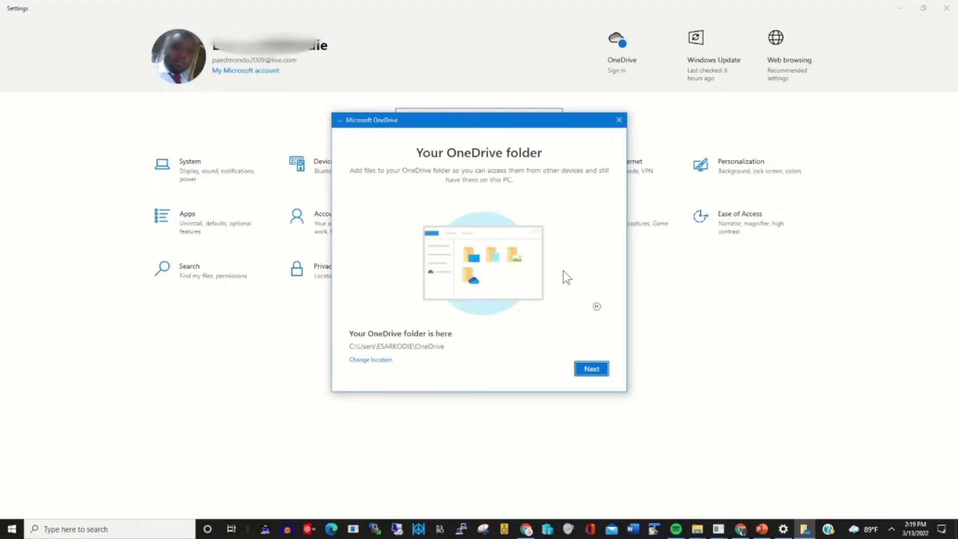
{"action": "left_click", "coordinate": [595, 373]}
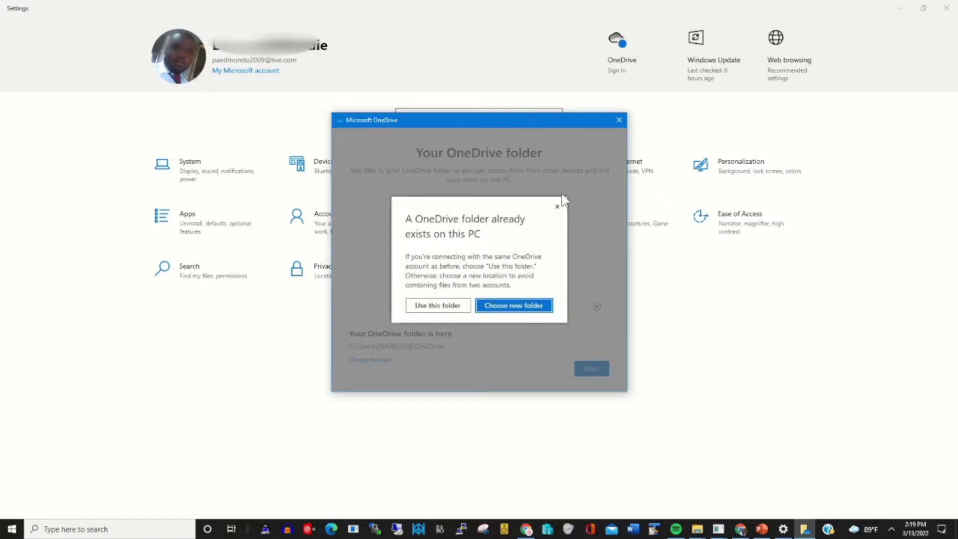
{"action": "left_click", "coordinate": [439, 304]}
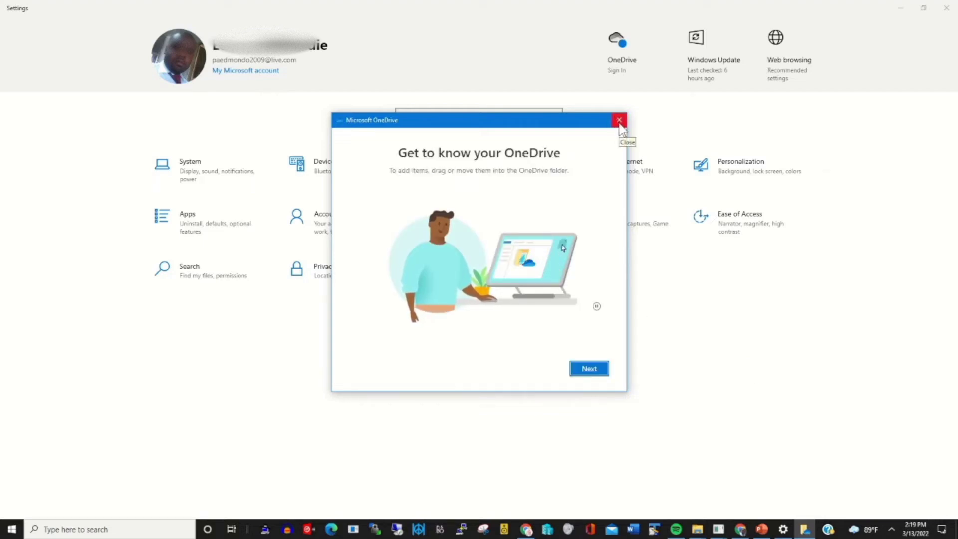
Close the welcome tour, open the OneDrive status panel from the tray, and dismiss the stalled panel
{"action": "left_click", "coordinate": [620, 123]}
{"action": "left_click", "coordinate": [891, 531]}
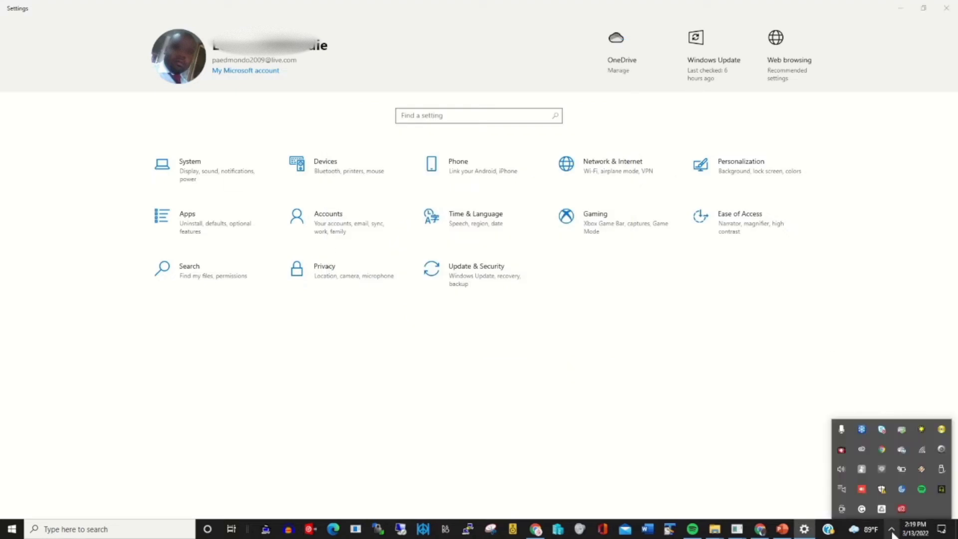
{"action": "left_click", "coordinate": [903, 450]}
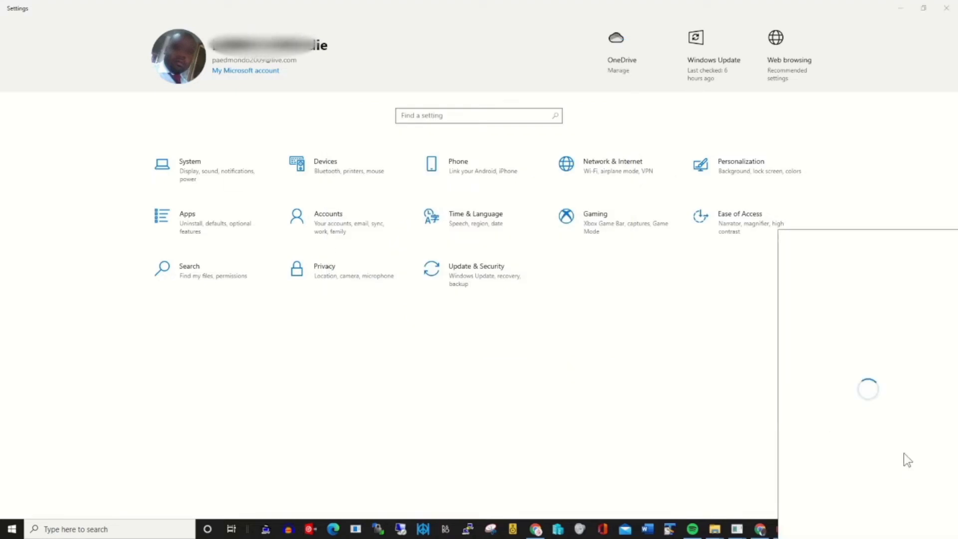
{"action": "left_click", "coordinate": [664, 422]}
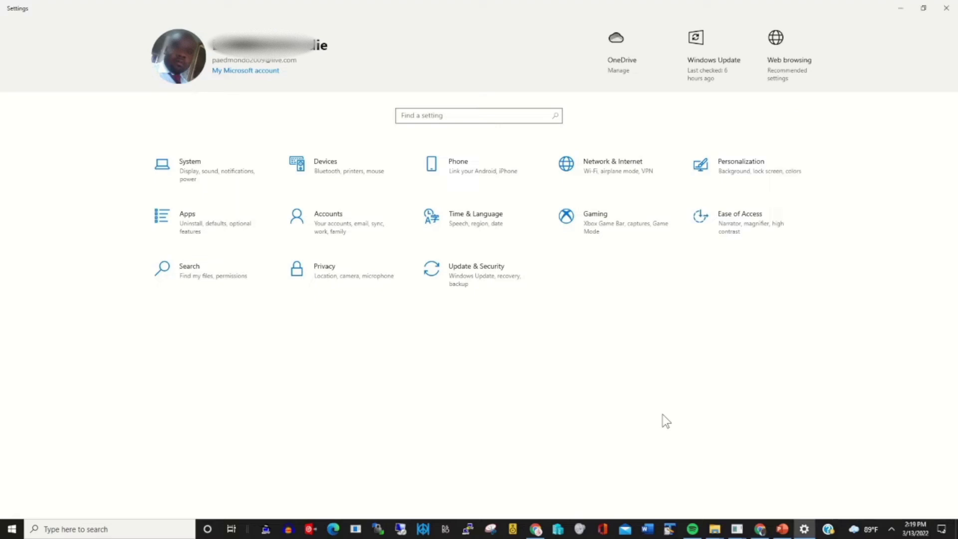
Reopen the OneDrive - Personal activity panel from the tray and show its gear options menu
{"action": "left_click", "coordinate": [891, 529]}
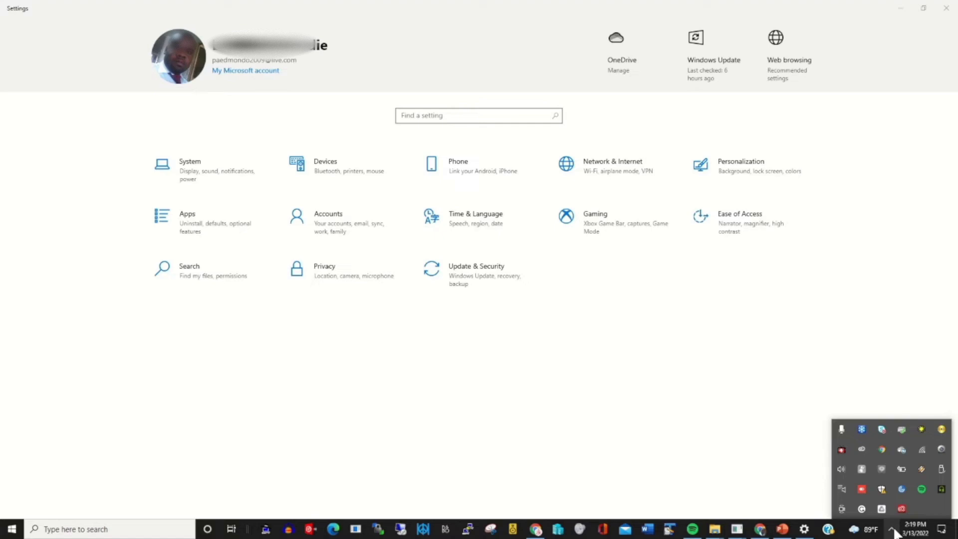
{"action": "left_click", "coordinate": [903, 451]}
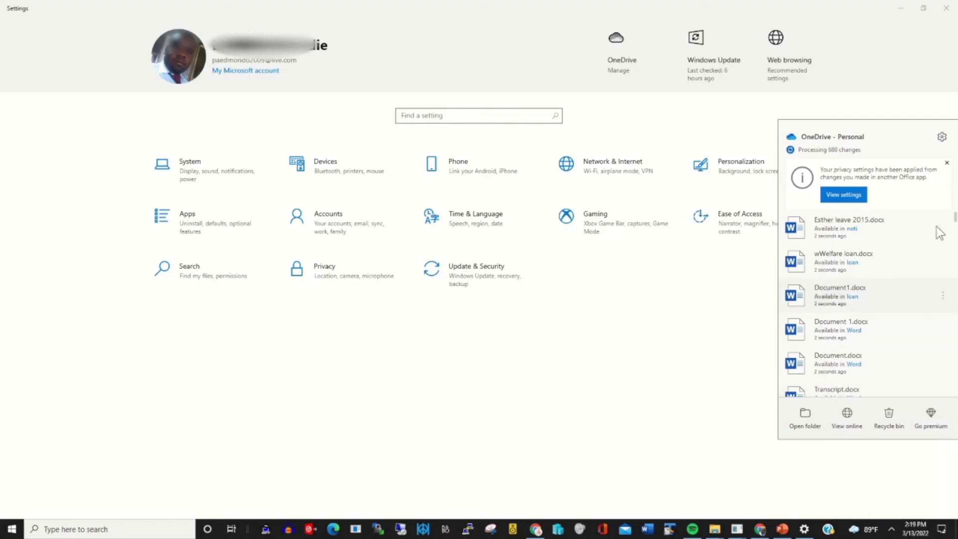
{"action": "left_click", "coordinate": [942, 137]}
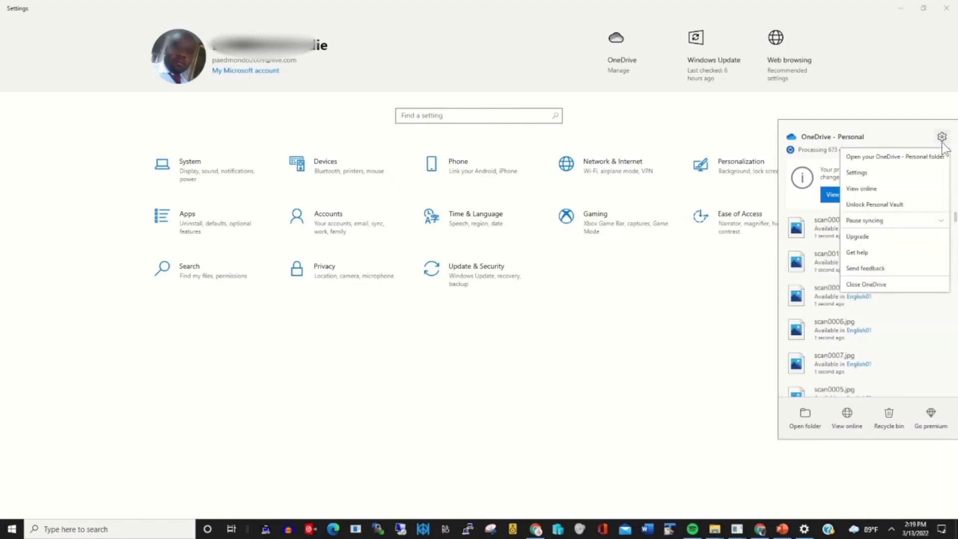
Open Manage folder backup from the Backup settings, showing Desktop 71.8 GB, Documents 9.3 GB, Pictures 4.5 GB
{"action": "left_click", "coordinate": [870, 173]}
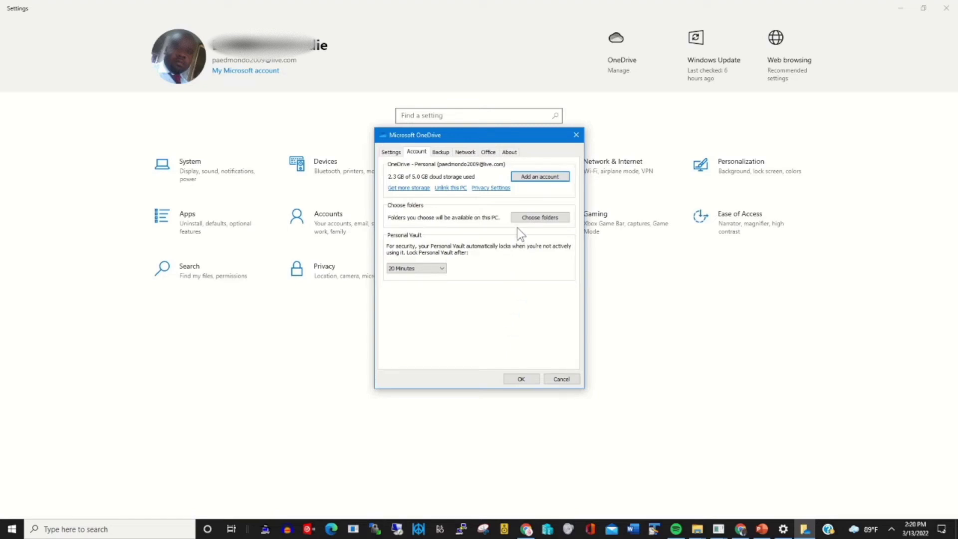
{"action": "left_click", "coordinate": [442, 152]}
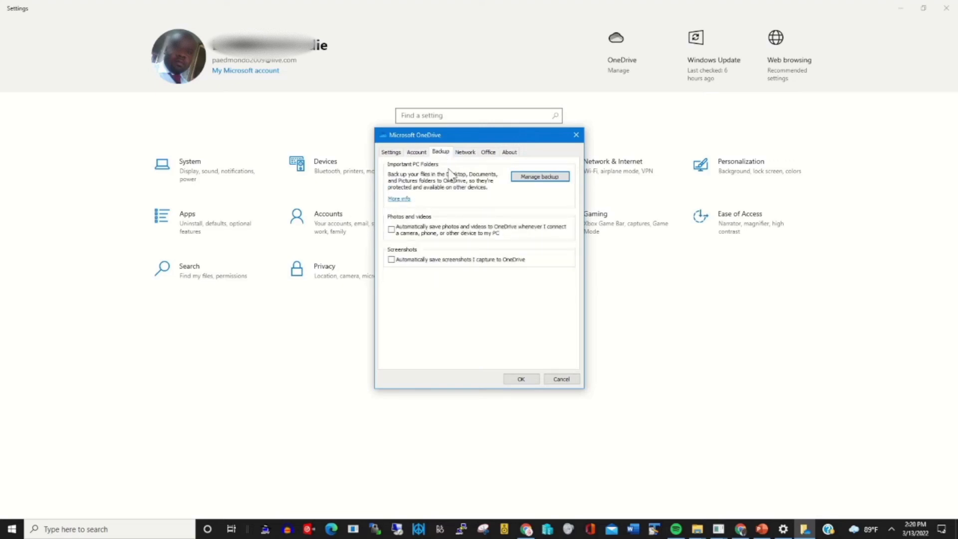
{"action": "left_click", "coordinate": [546, 178]}
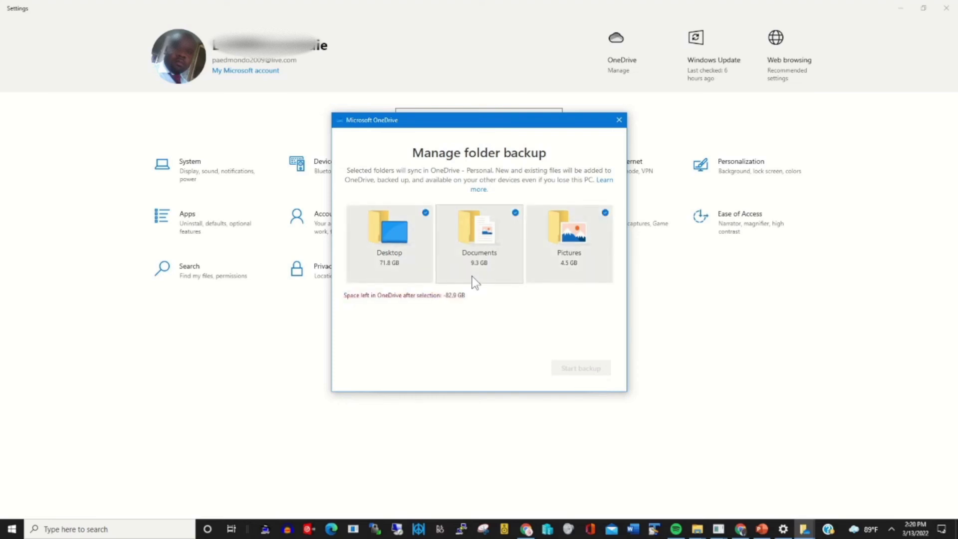
Deselect and reselect Desktop, Documents and Pictures to compare the backup space each needs
{"action": "left_click", "coordinate": [425, 213]}
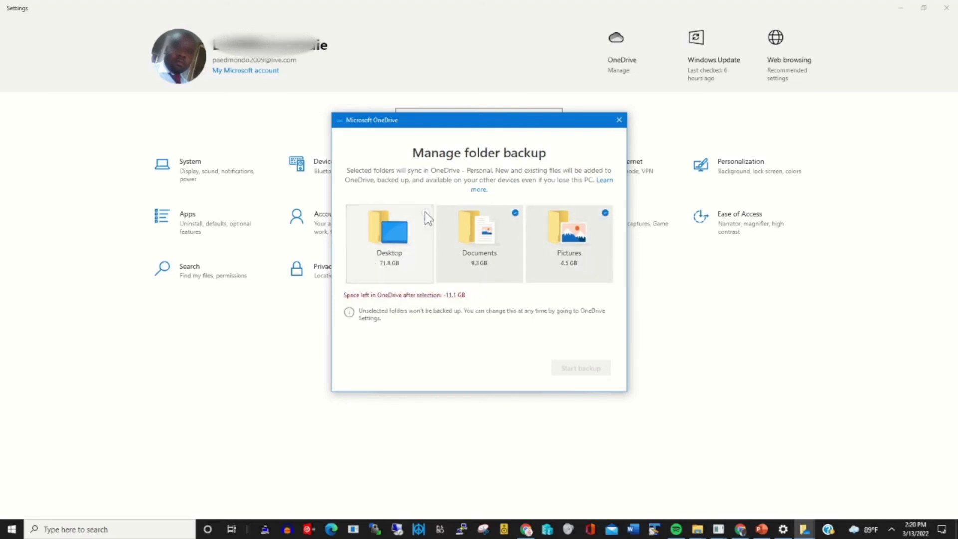
{"action": "left_click", "coordinate": [515, 214]}
{"action": "left_click", "coordinate": [606, 213]}
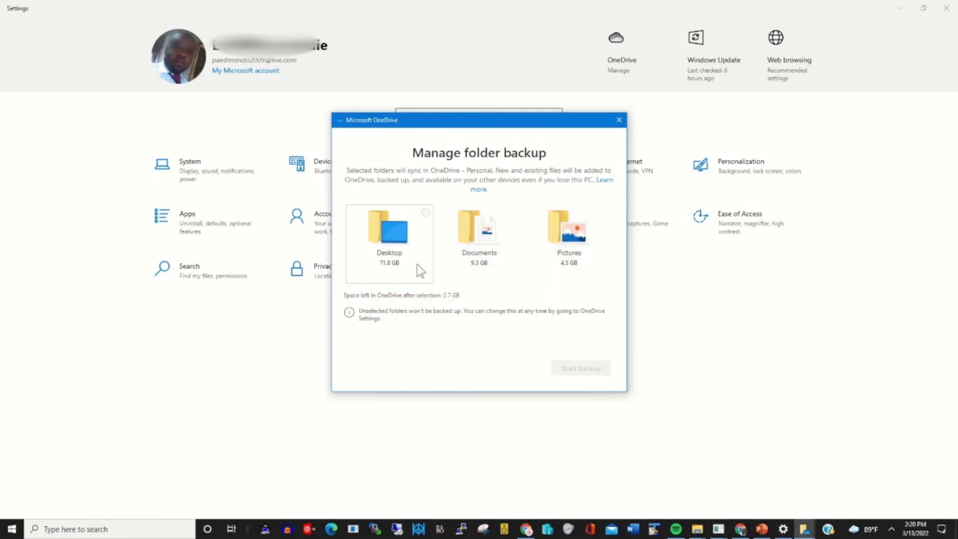
{"action": "left_click", "coordinate": [426, 214]}
{"action": "left_click", "coordinate": [516, 213]}
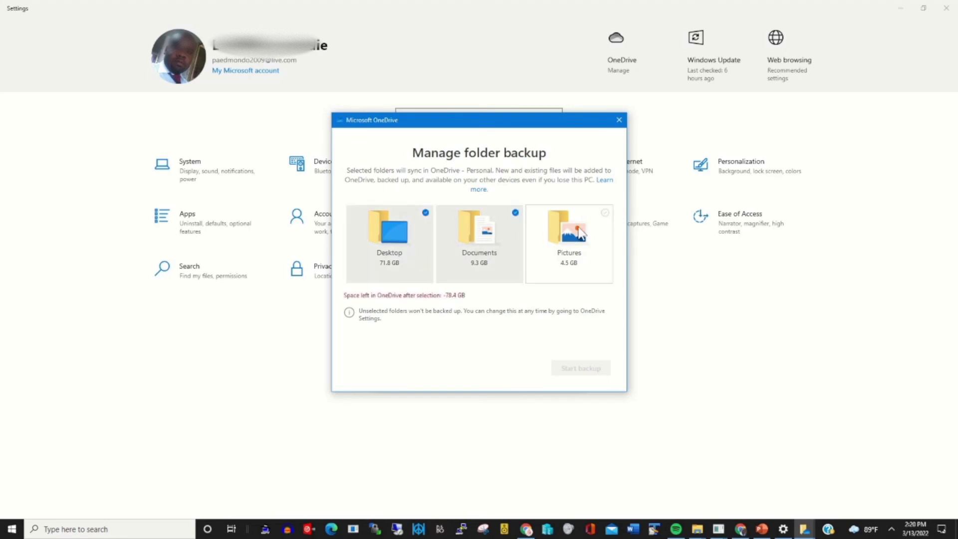
{"action": "left_click", "coordinate": [605, 213]}
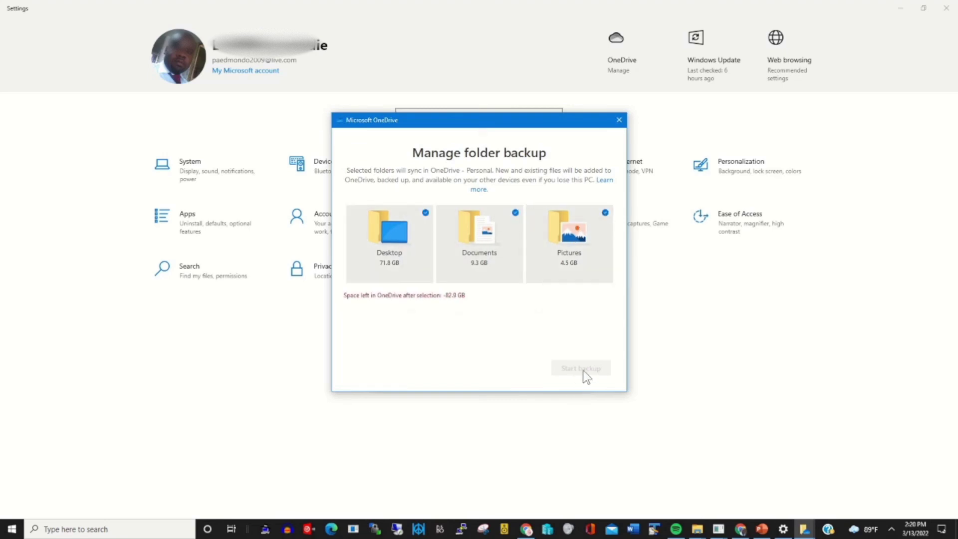
Deselect all three folders again and close the dialog without starting a backup
{"action": "left_click", "coordinate": [426, 214]}
{"action": "left_click", "coordinate": [515, 212]}
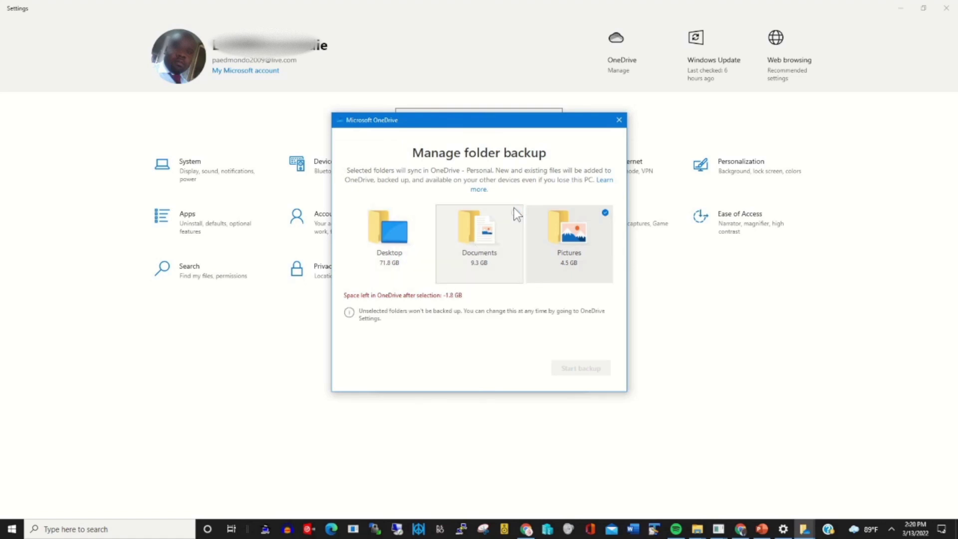
{"action": "left_click", "coordinate": [604, 218]}
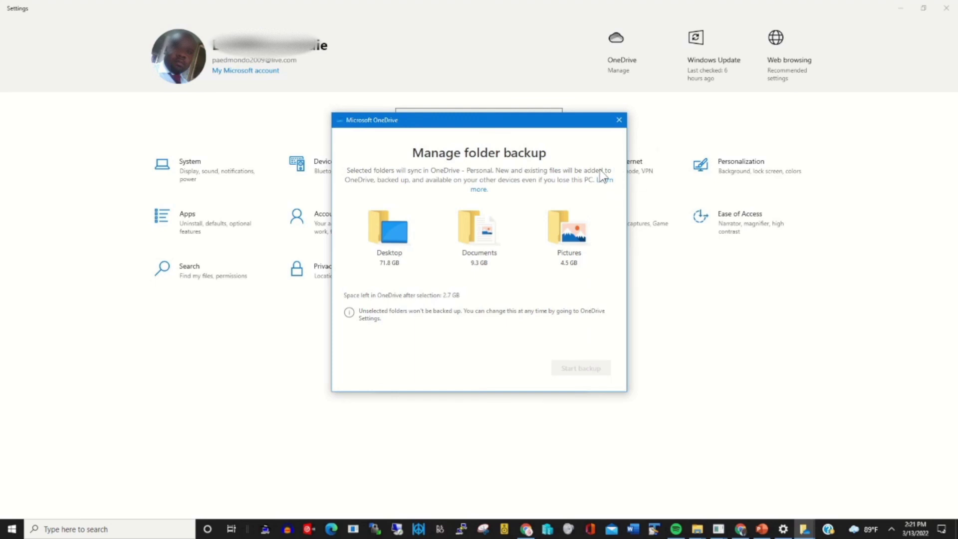
{"action": "left_click", "coordinate": [619, 119]}
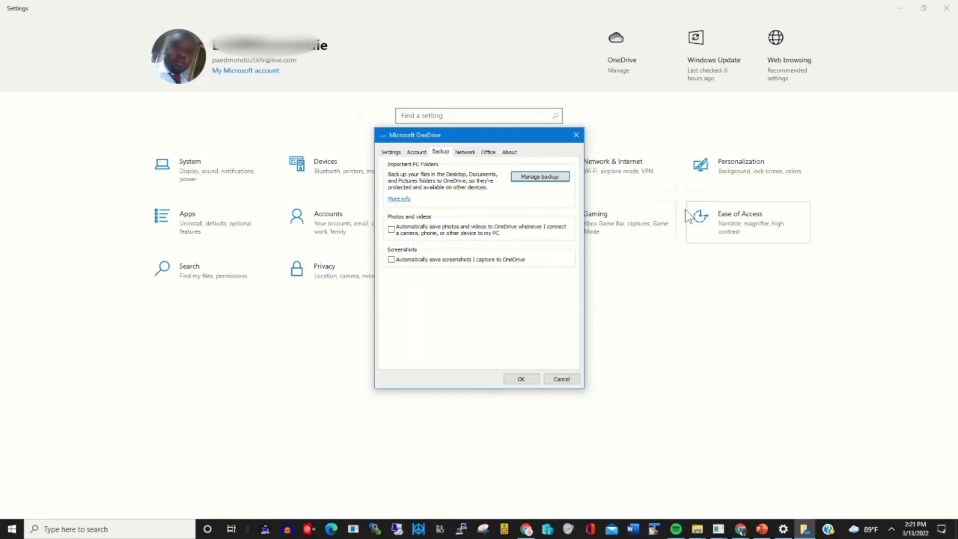